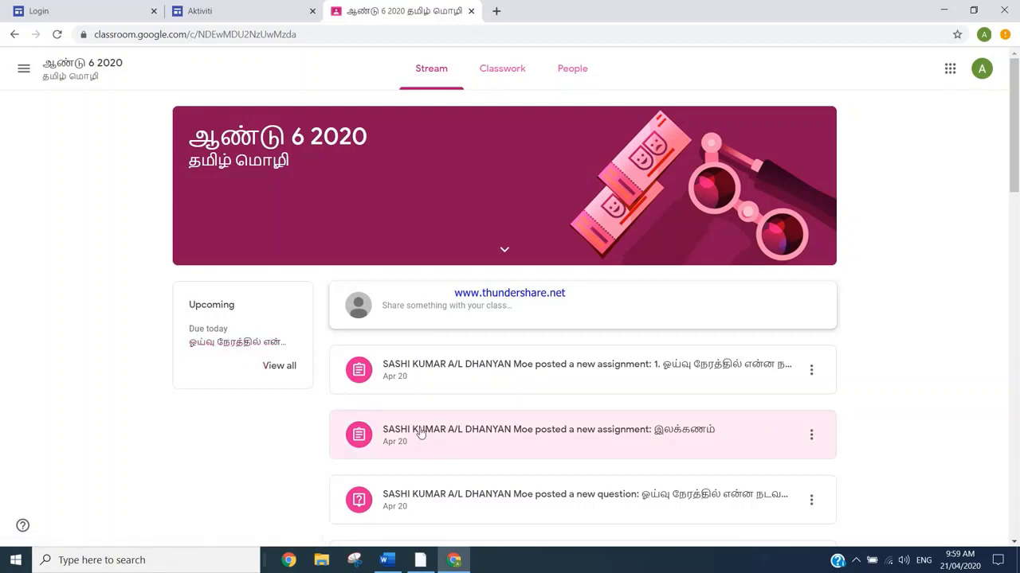
- Open the details of the classwork assignment "1. ஓய்வு நேரத்தில் என்ன நடவடிக்கைகள் மேற்கொள்கிறீர்கள்?" and its attached Google Docs file
{"action": "scroll", "coordinate": [437, 375], "scroll_direction": "down", "scroll_amount": 2}
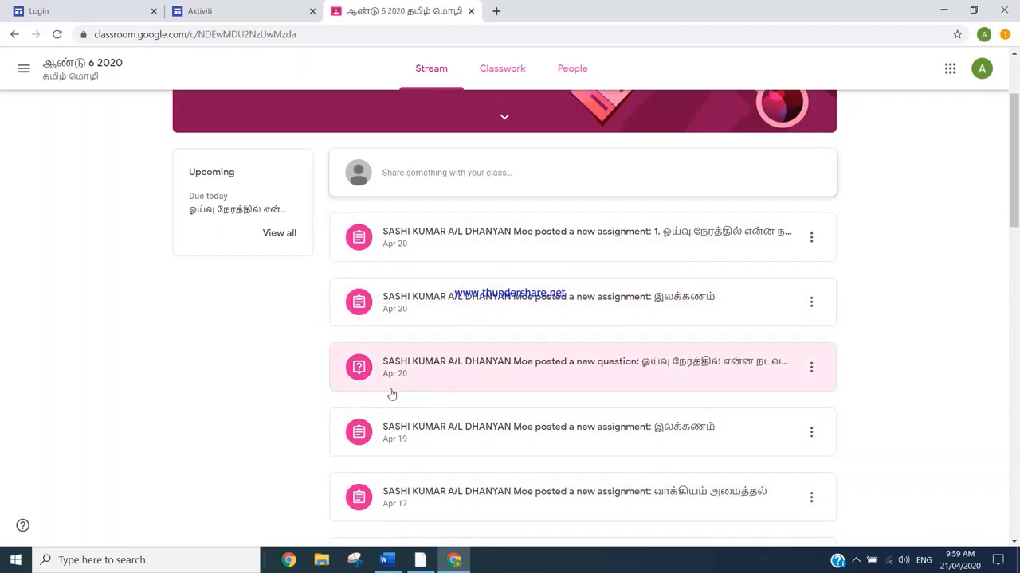
{"action": "scroll", "coordinate": [386, 509], "scroll_direction": "up", "scroll_amount": 2}
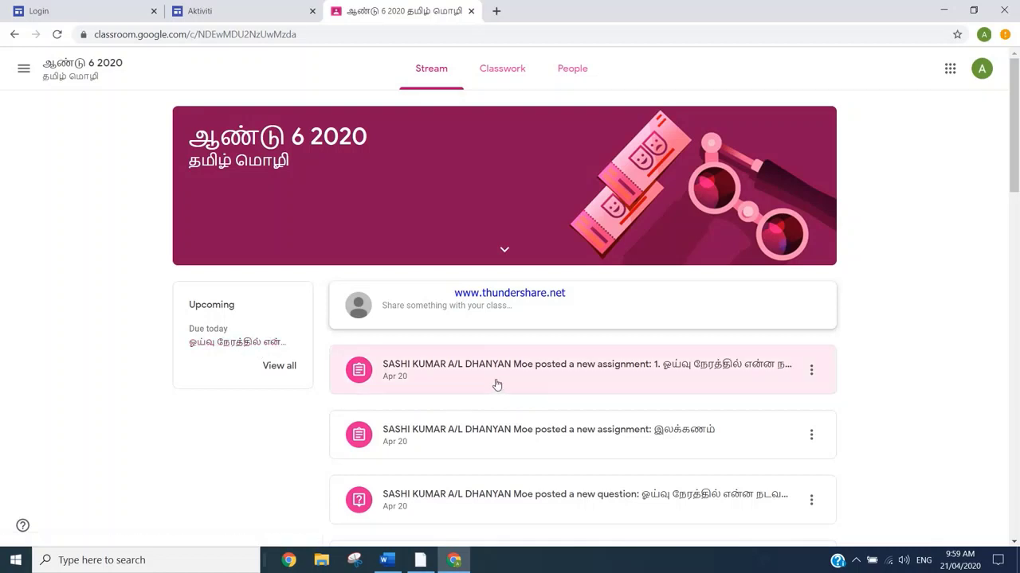
{"action": "left_click", "coordinate": [504, 75]}
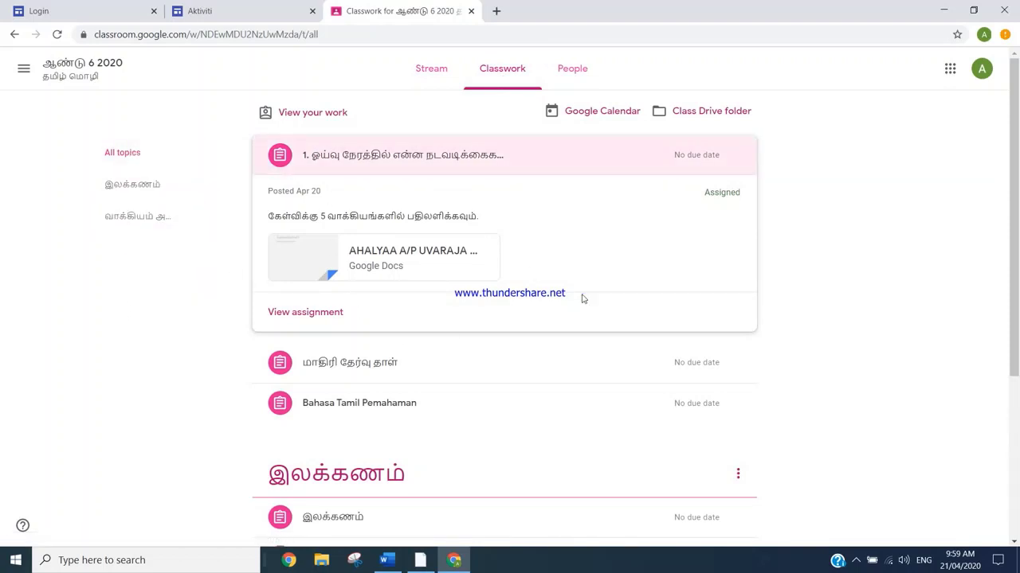
{"action": "scroll", "coordinate": [582, 295], "scroll_direction": "down", "scroll_amount": 3}
{"action": "scroll", "coordinate": [576, 312], "scroll_direction": "up", "scroll_amount": 3}
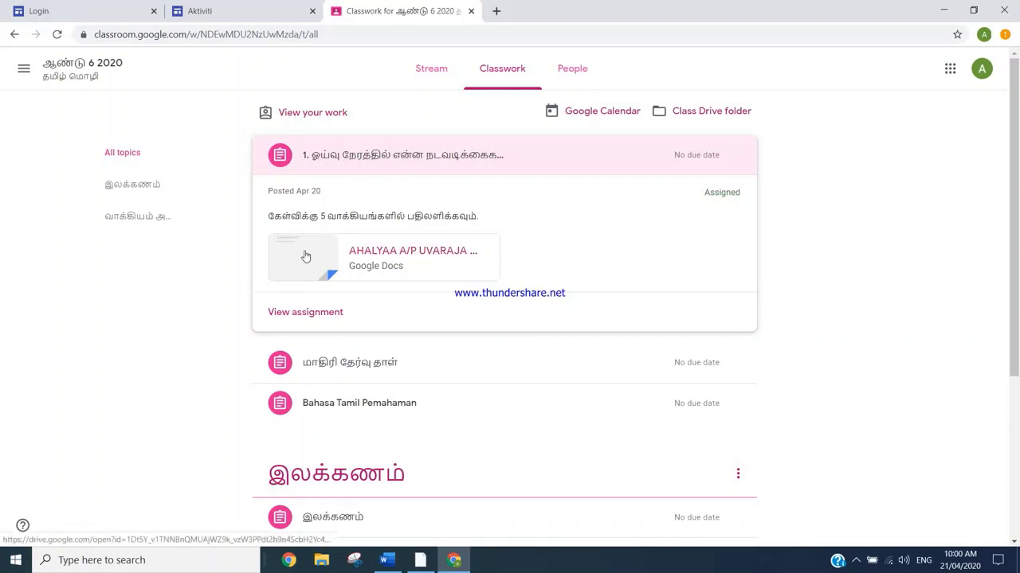
{"action": "left_click", "coordinate": [309, 312]}
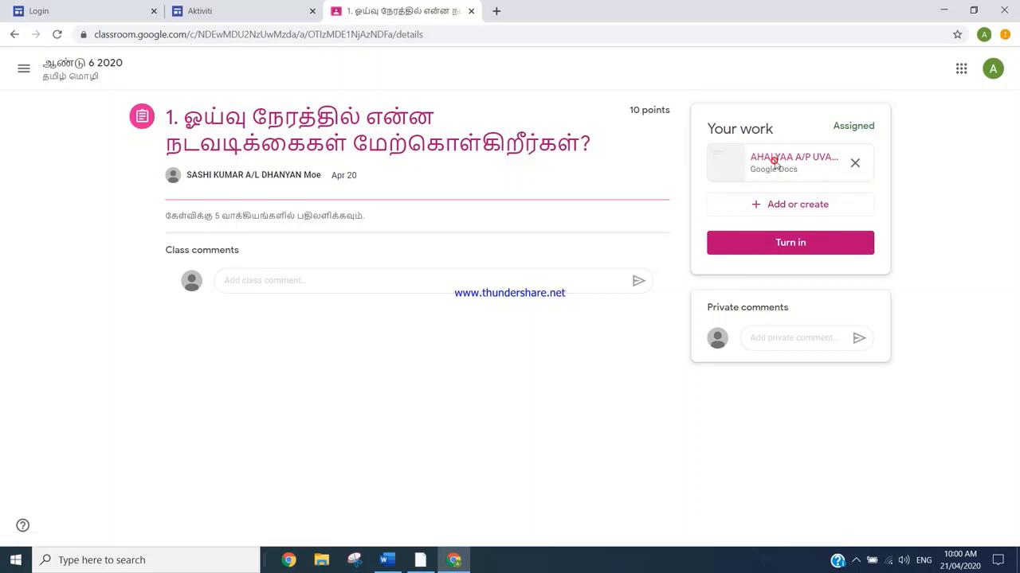
{"action": "left_click", "coordinate": [775, 165]}
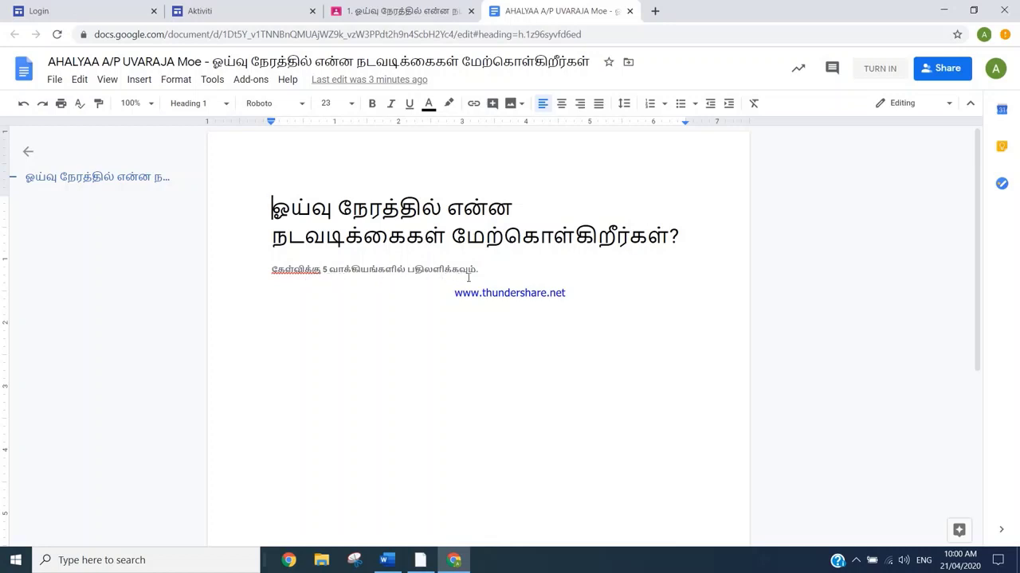
- Copy answer sentences 1 to 3 from the Word document and paste them below the instruction line in the Google Docs assignment
{"action": "left_click", "coordinate": [495, 283]}
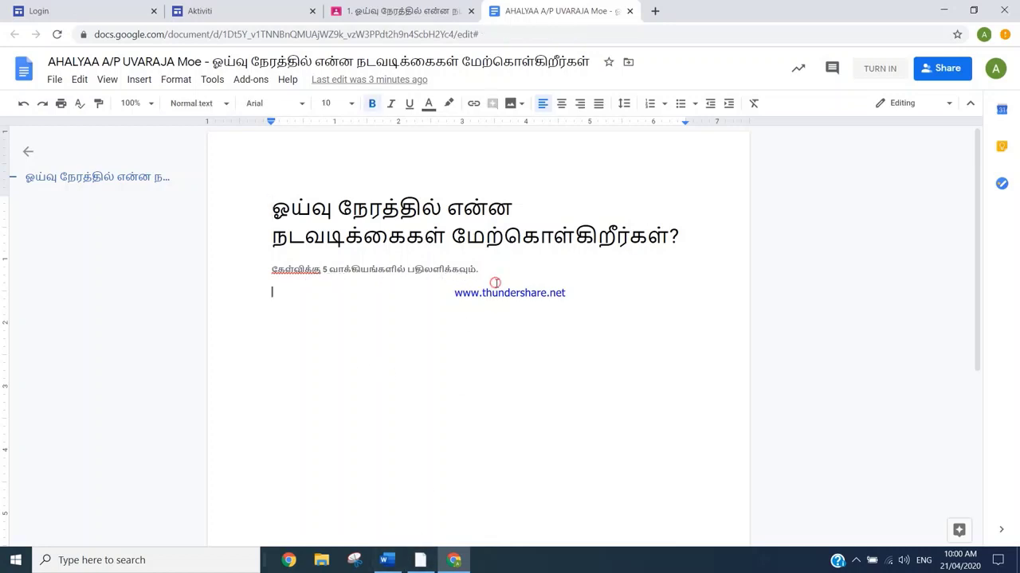
{"action": "left_click", "coordinate": [387, 561]}
{"action": "left_click_drag", "start_coordinate": [432, 344], "coordinate": [303, 269]}
{"action": "right_click", "coordinate": [345, 270]}
{"action": "left_click", "coordinate": [373, 293]}
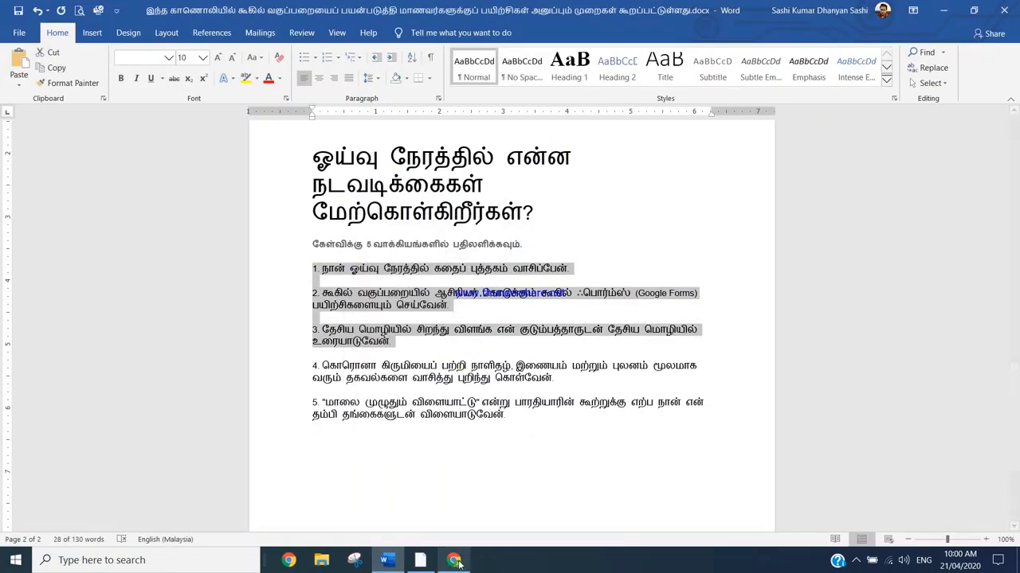
{"action": "key", "text": "alt+Tab"}
{"action": "right_click", "coordinate": [279, 296]}
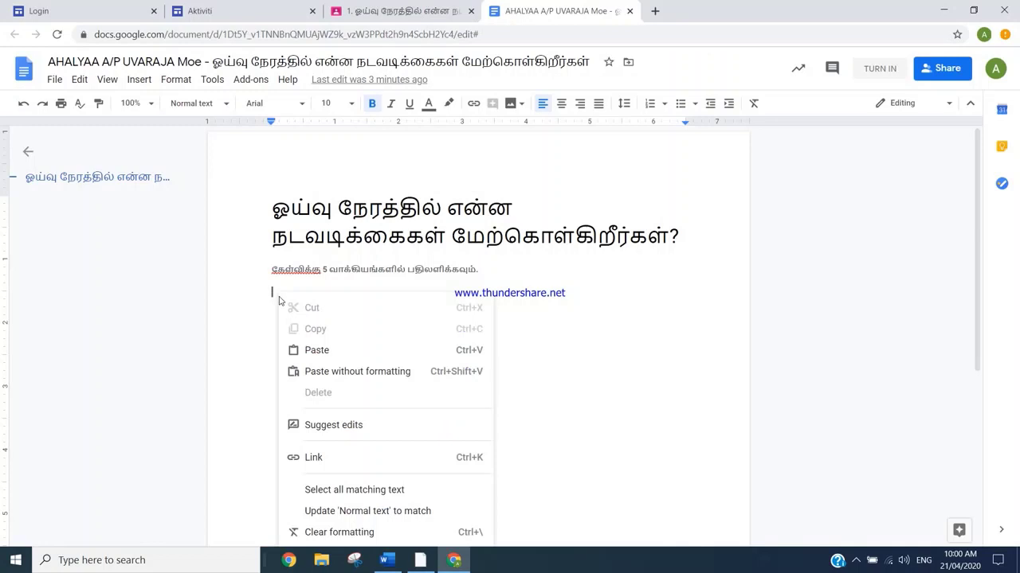
{"action": "left_click", "coordinate": [326, 355]}
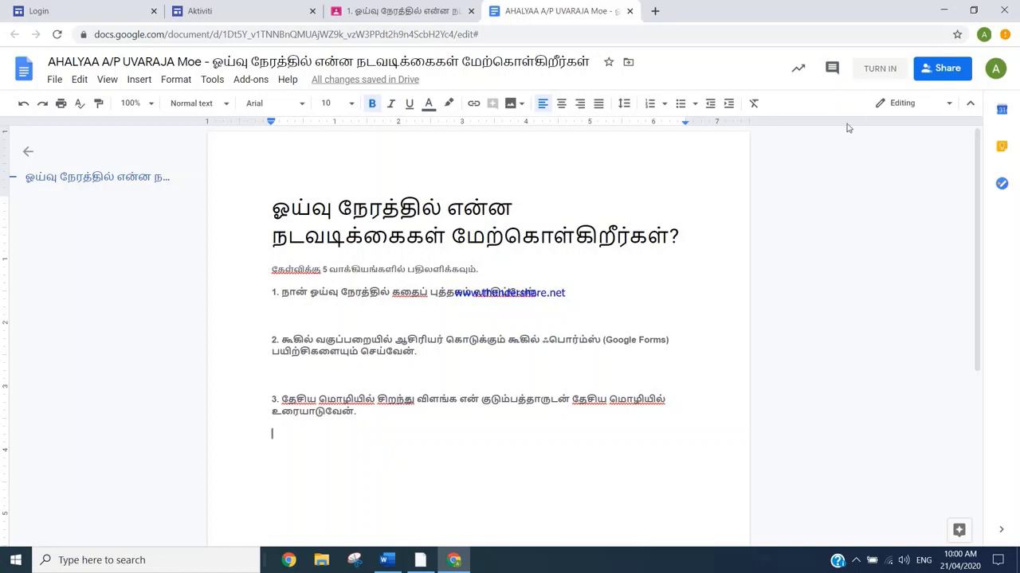
- Turn in the assignment with the document as its attachment and confirm the submission
{"action": "left_click", "coordinate": [868, 71]}
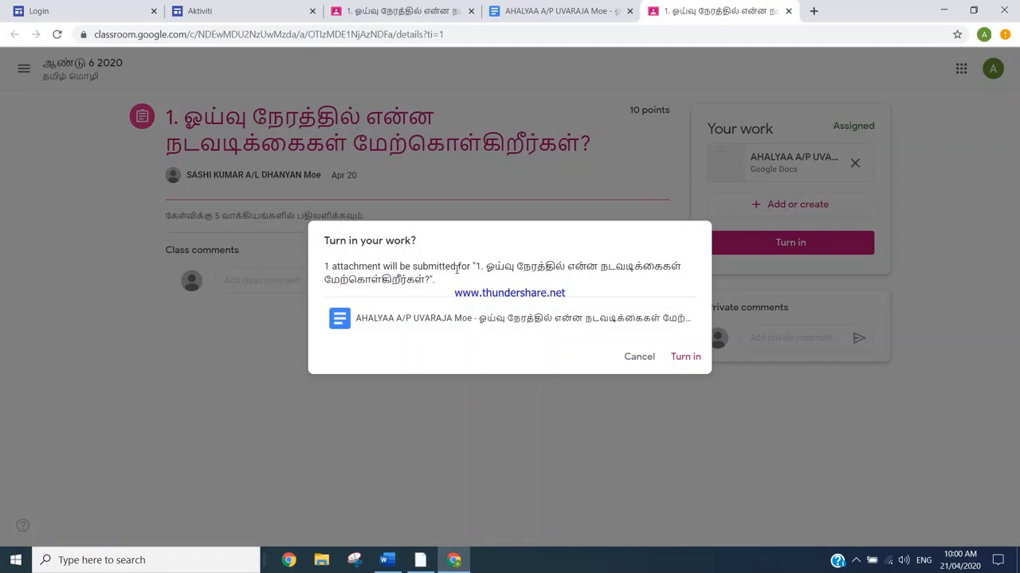
{"action": "left_click", "coordinate": [679, 361]}
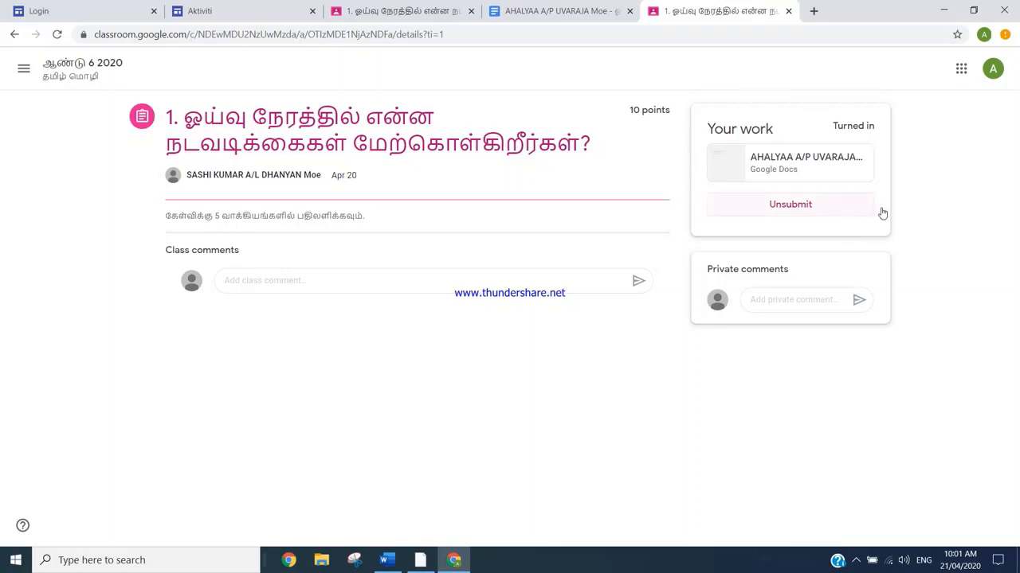
- Unsubmit the turned-in assignment and reopen its attached Google Docs file
{"action": "left_click", "coordinate": [793, 205]}
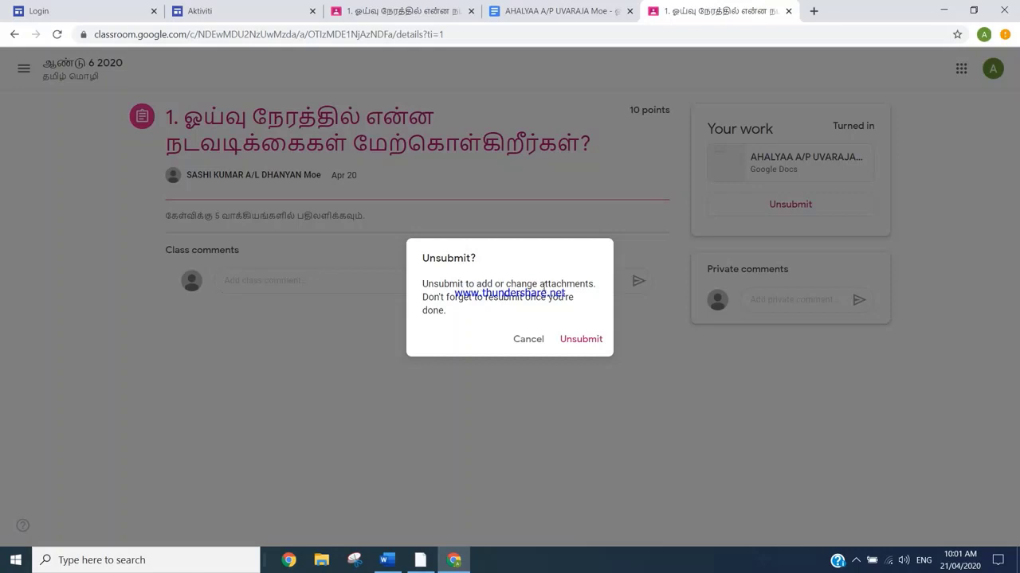
{"action": "left_click", "coordinate": [576, 341]}
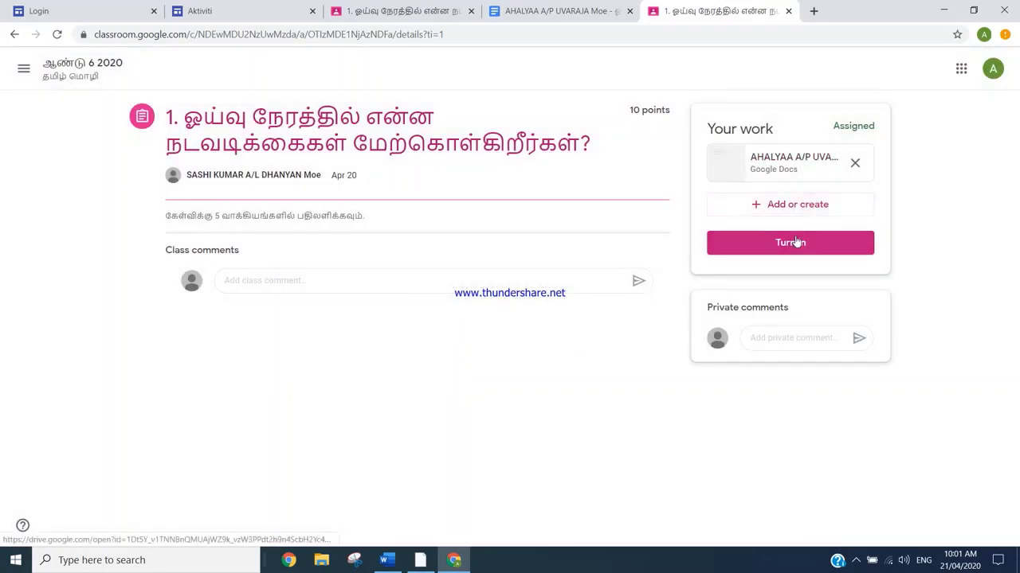
{"action": "left_click", "coordinate": [776, 170]}
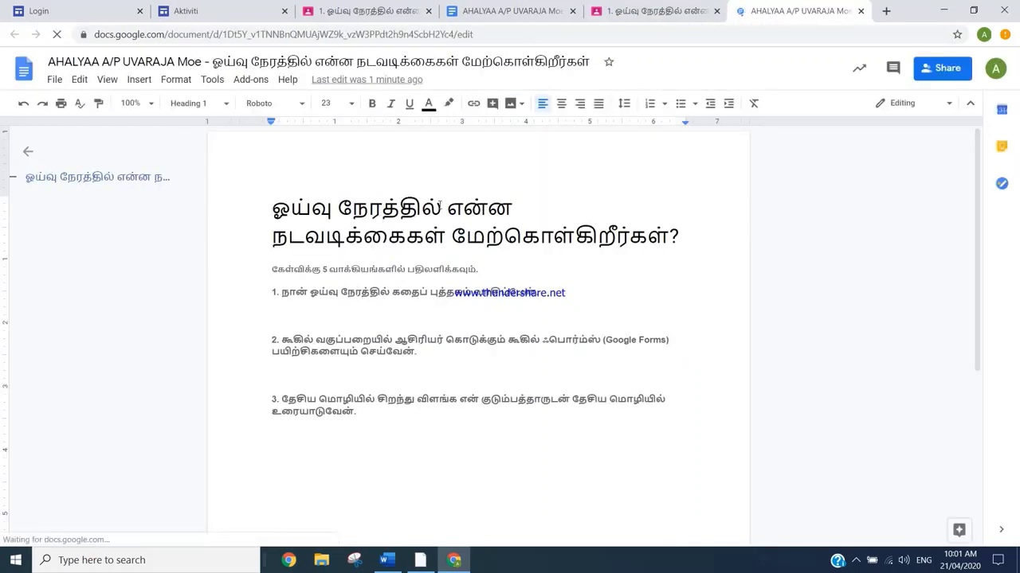
- Copy answer sentences 4 and 5 from the Word document and paste them on a new line below sentence 3 in the Google Docs assignment
{"action": "left_click", "coordinate": [405, 412]}
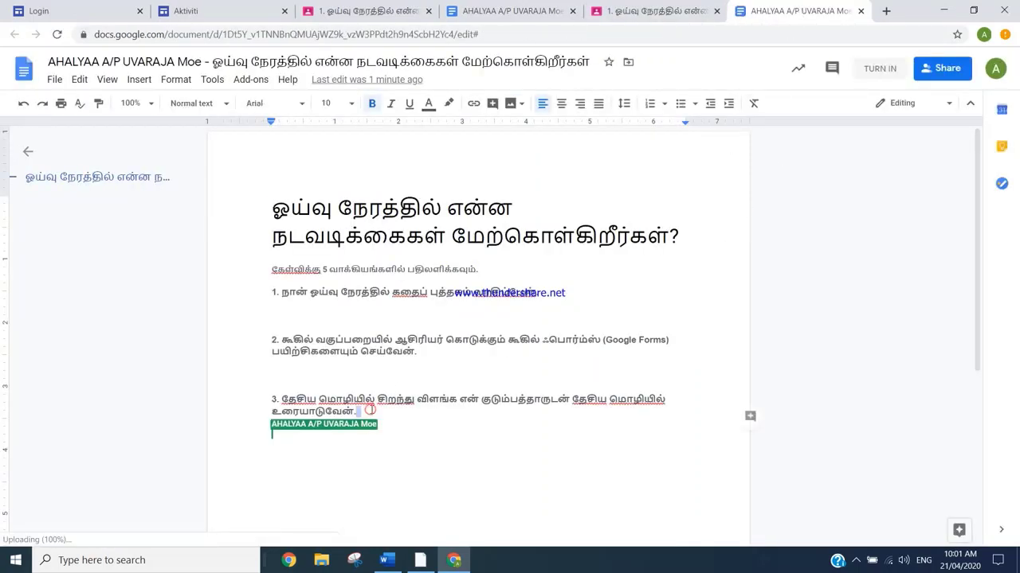
{"action": "key", "text": "Return"}
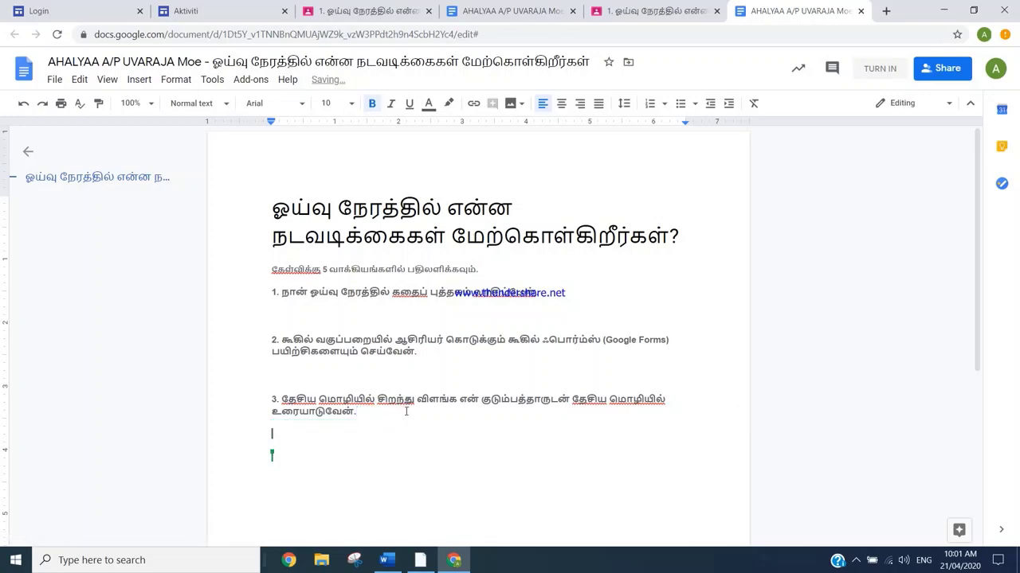
{"action": "left_click", "coordinate": [386, 560]}
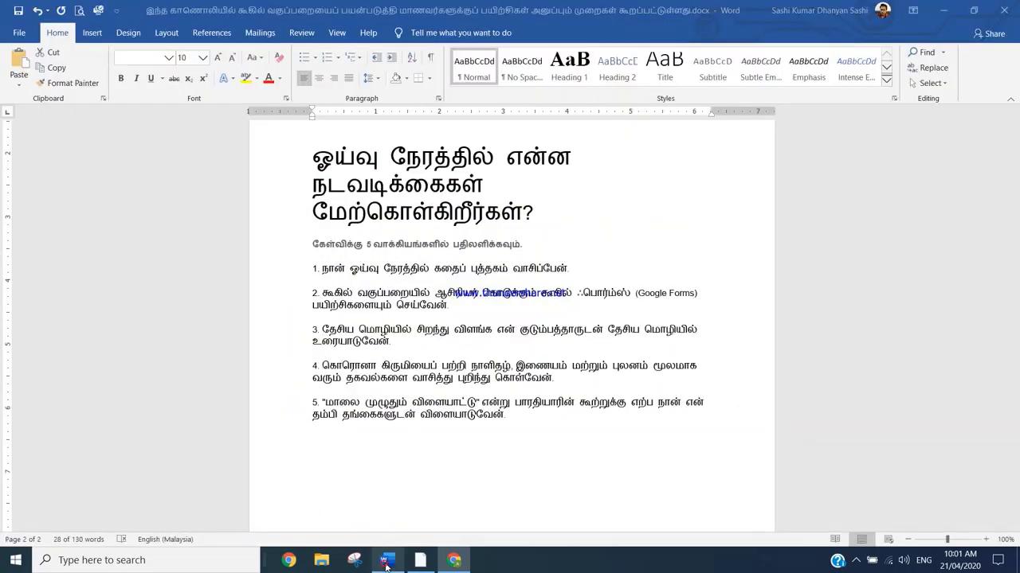
{"action": "left_click_drag", "start_coordinate": [530, 431], "coordinate": [347, 368]}
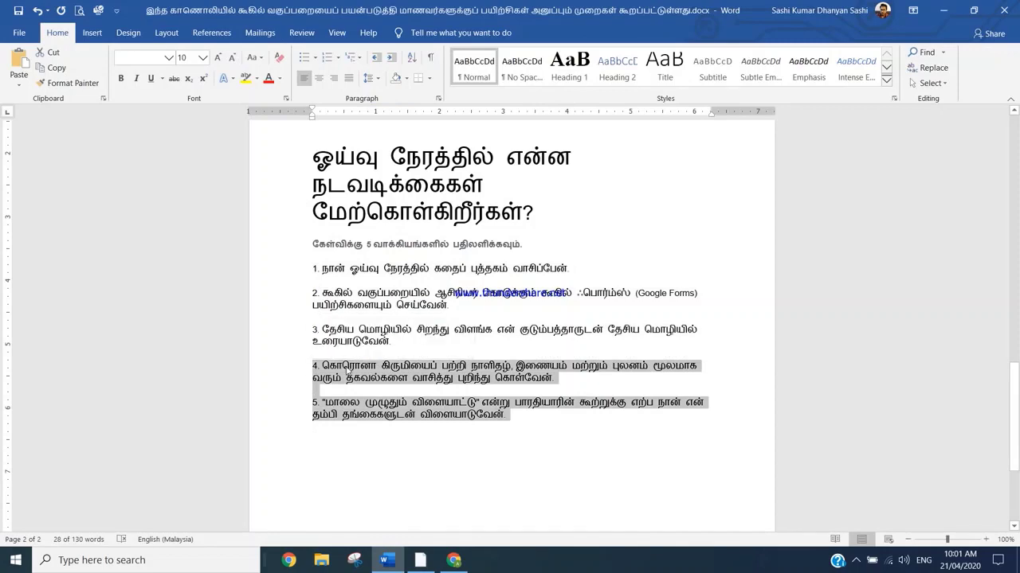
{"action": "right_click", "coordinate": [347, 368]}
{"action": "left_click", "coordinate": [380, 209]}
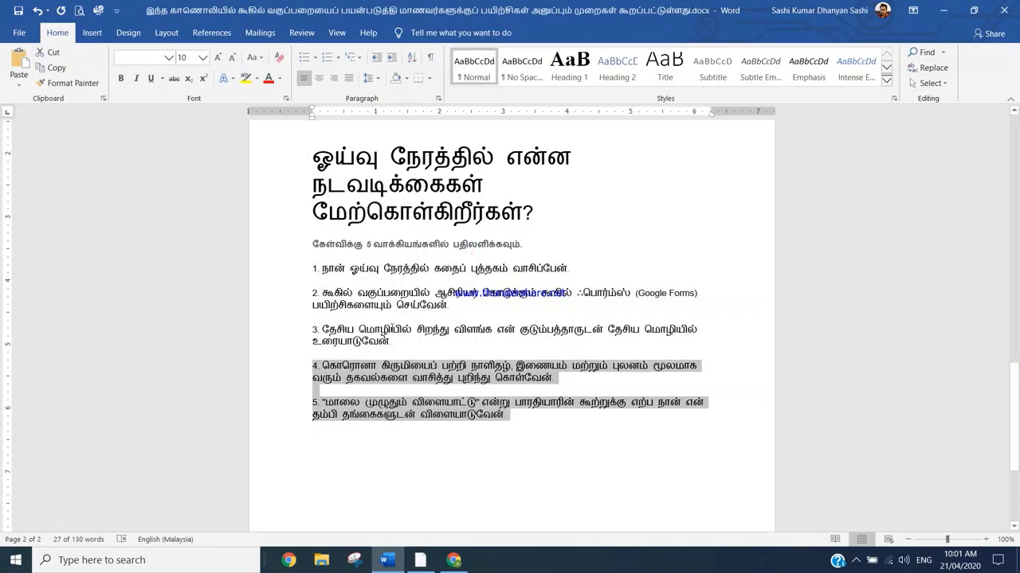
{"action": "left_click", "coordinate": [454, 560]}
{"action": "right_click", "coordinate": [307, 442]}
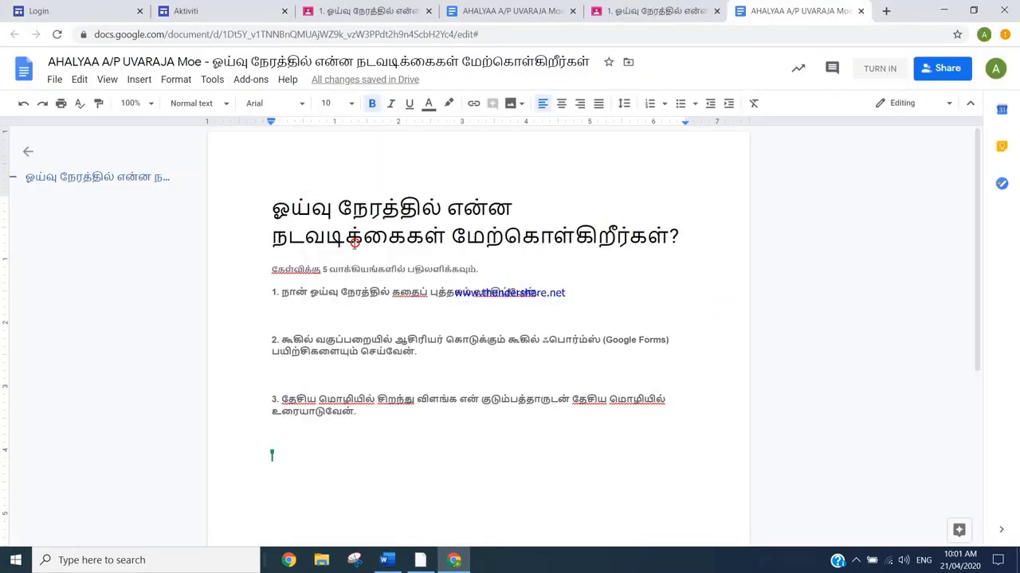
{"action": "left_click", "coordinate": [343, 244]}
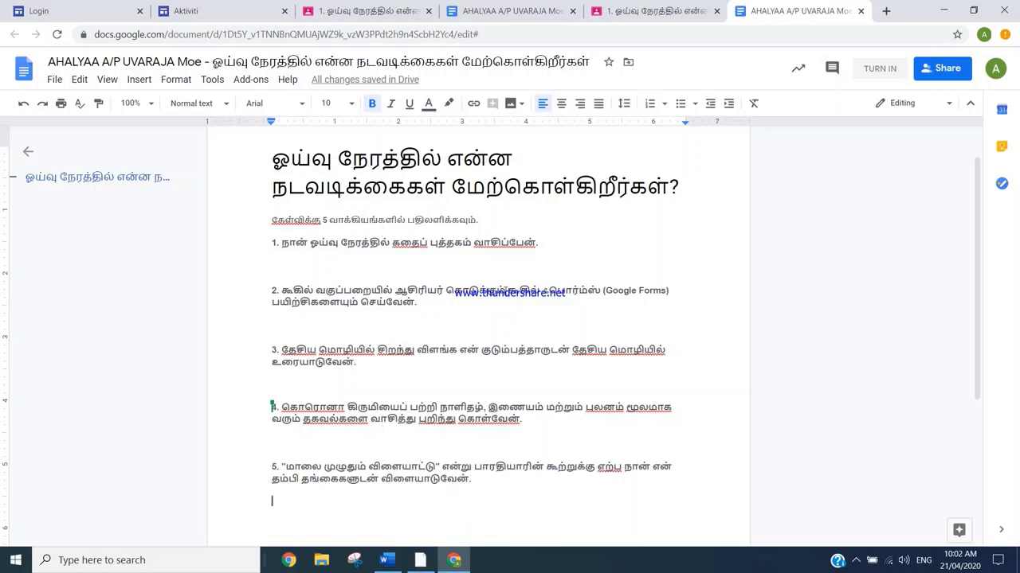
- Resubmit the assignment with the completed five-sentence document and confirm turning it in
{"action": "left_click", "coordinate": [876, 69]}
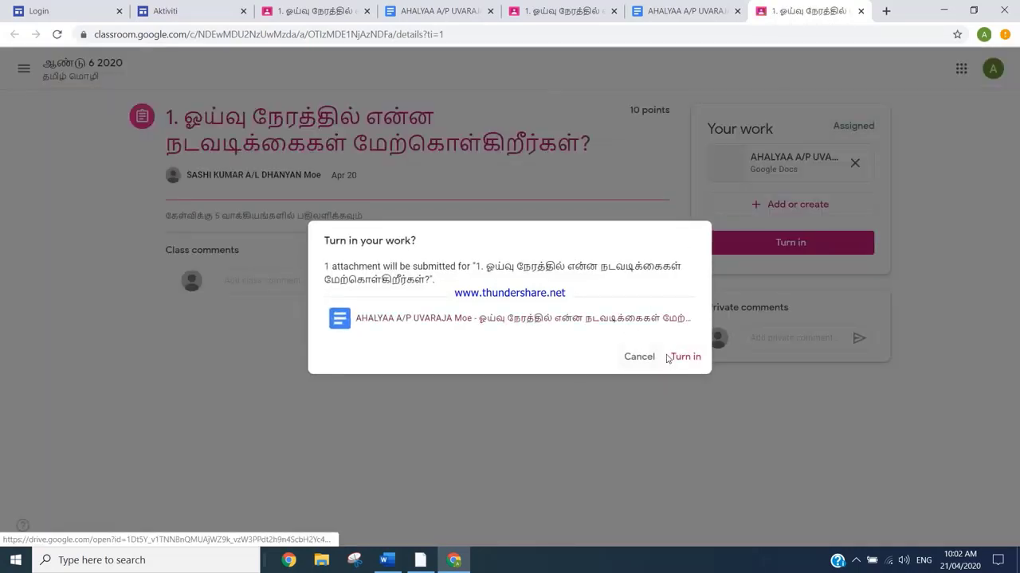
{"action": "left_click", "coordinate": [678, 360]}
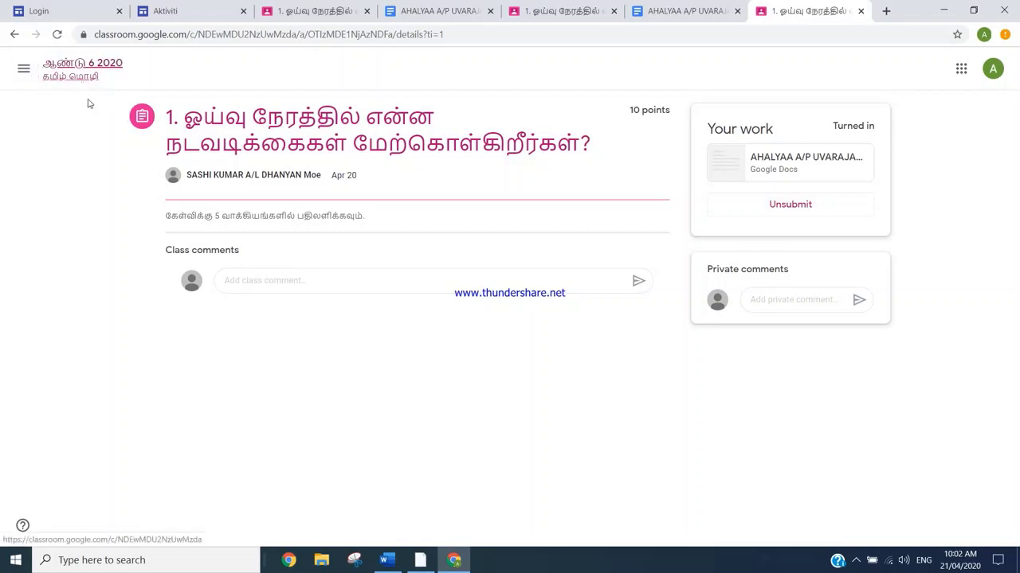
{"action": "left_click", "coordinate": [255, 284]}
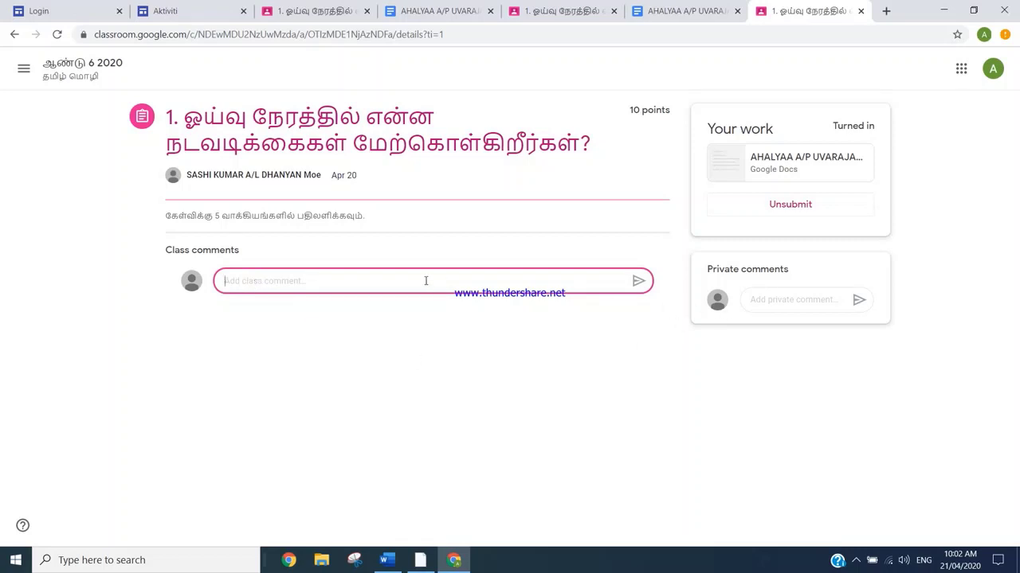
{"action": "left_click", "coordinate": [704, 262]}
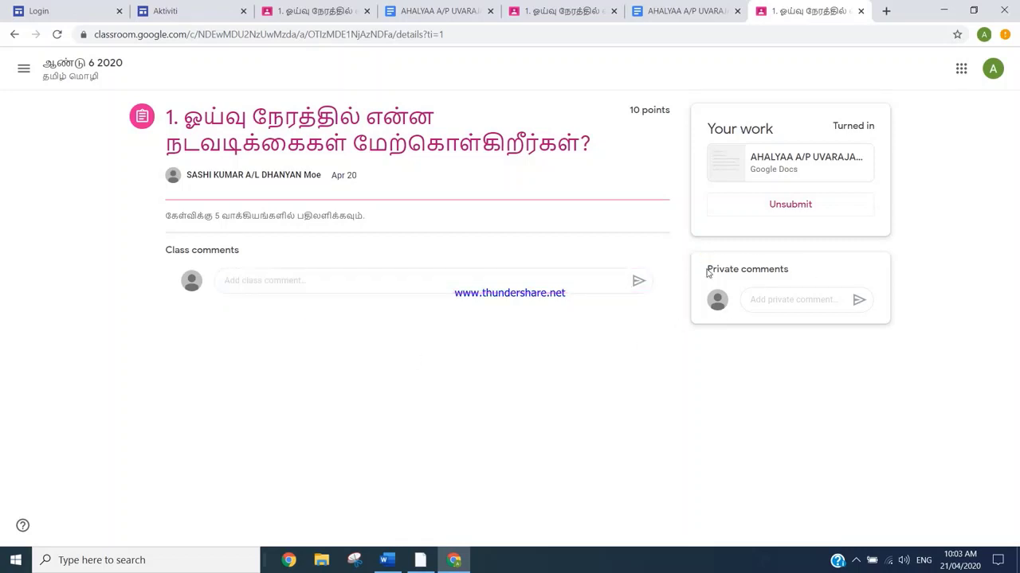